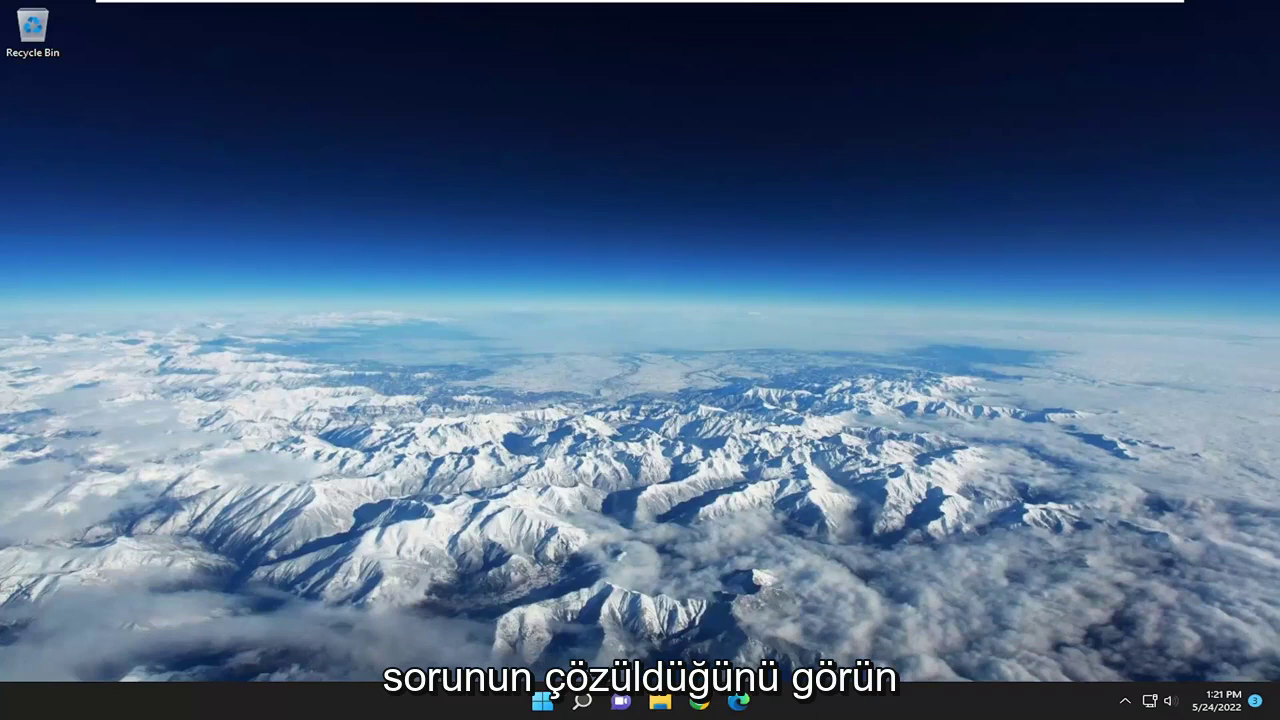
Step: Search for and open Control Panel, switch View by to Large icons, and open Mouse
click(582, 700)
text(control panel)
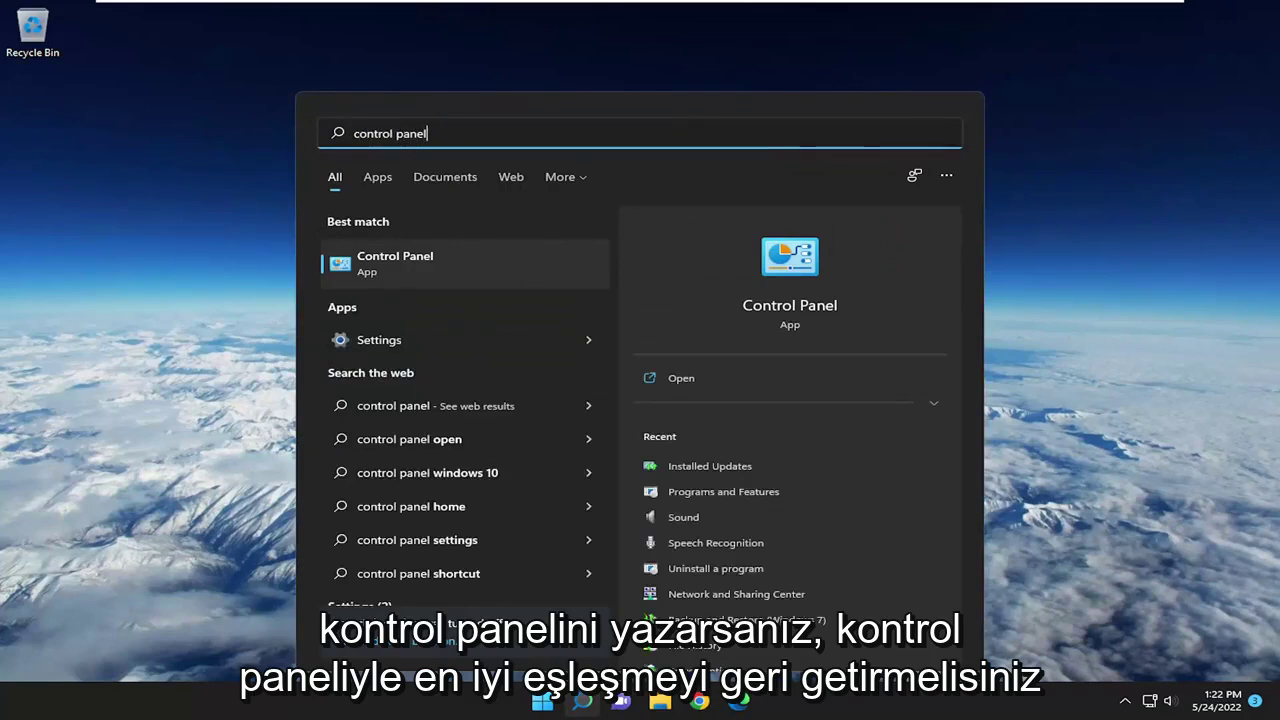
click(392, 272)
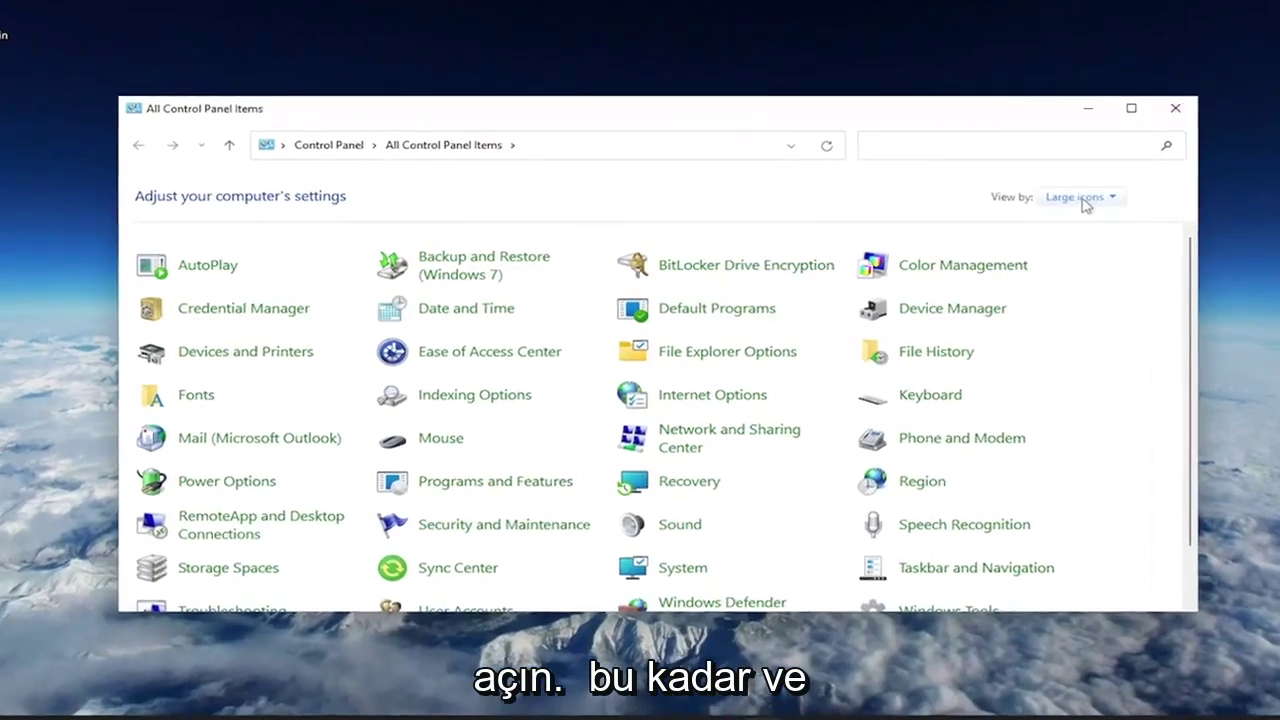
click(1048, 206)
click(1112, 245)
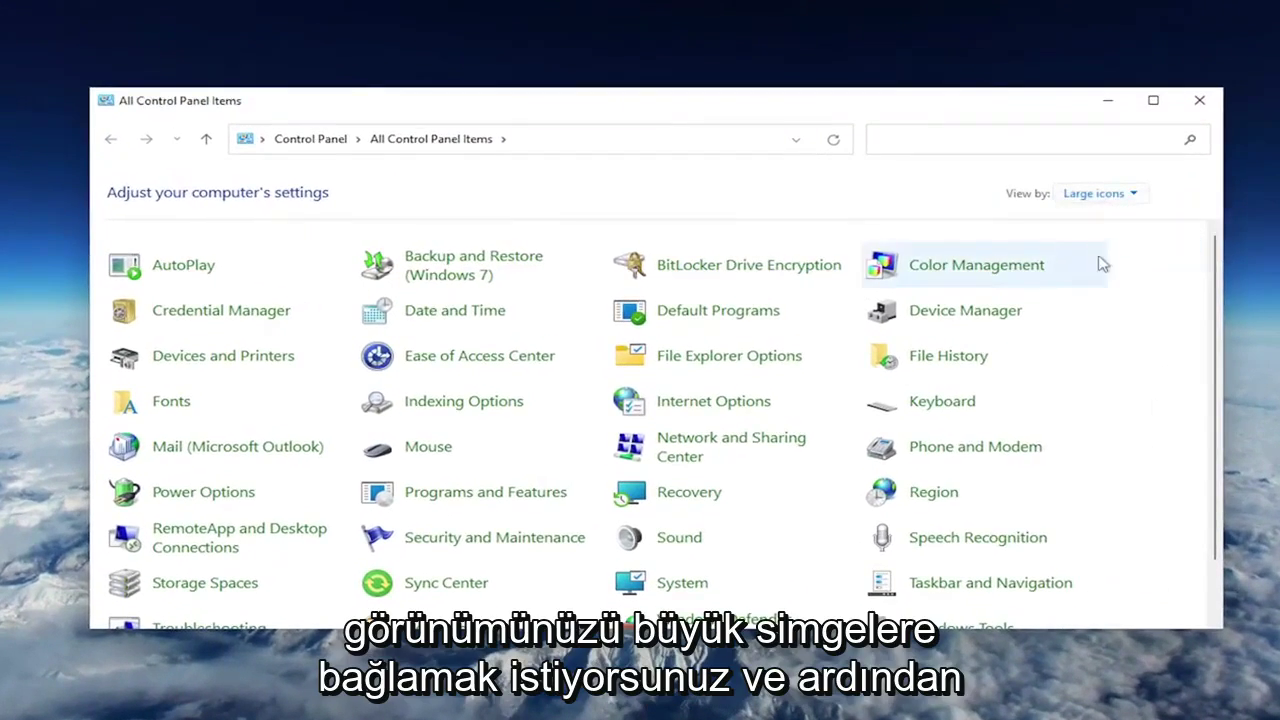
click(428, 447)
Step: Reset the pointer scheme to Windows Default, leave pointer speed unchanged, and apply
drag(280, 106, 609, 170)
click(454, 198)
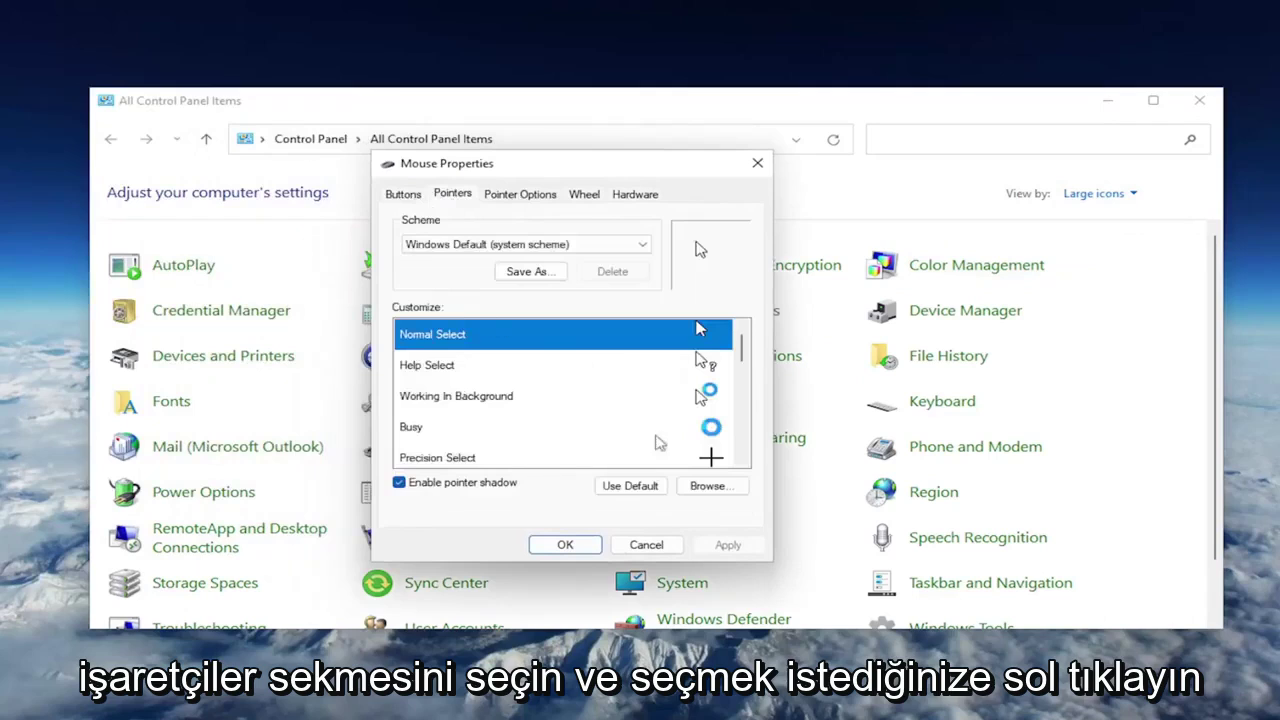
click(627, 488)
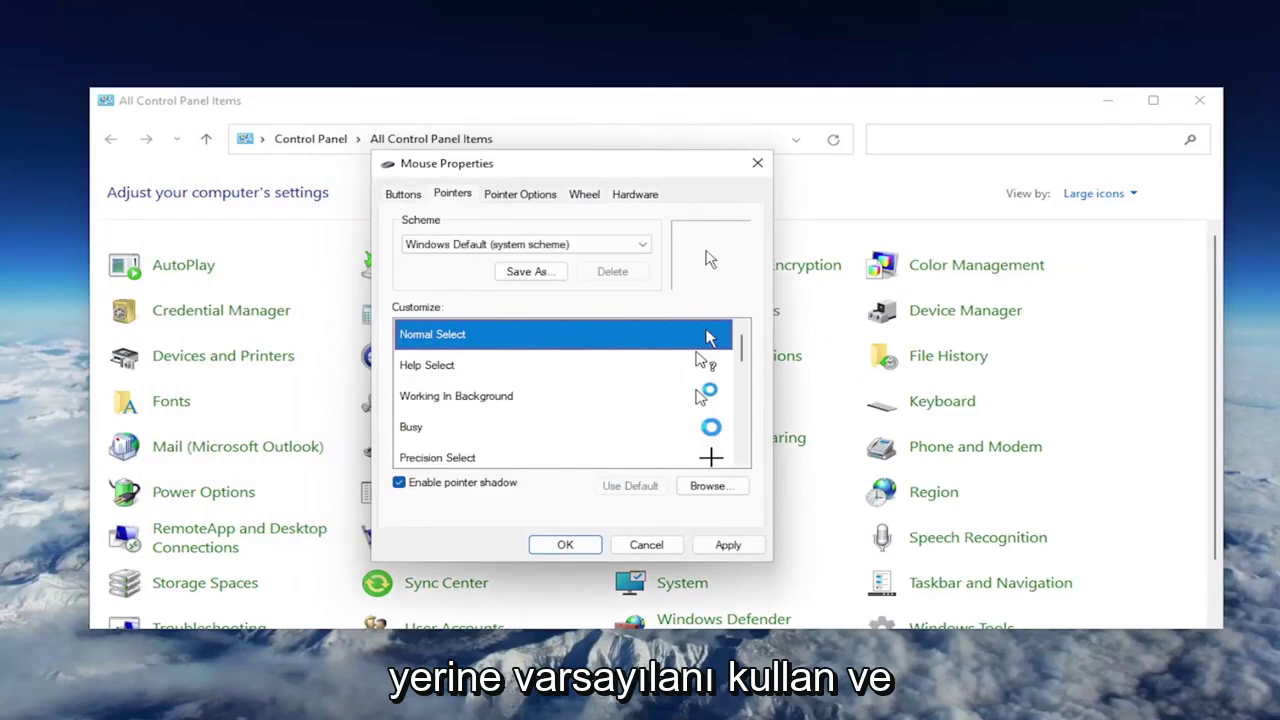
click(520, 194)
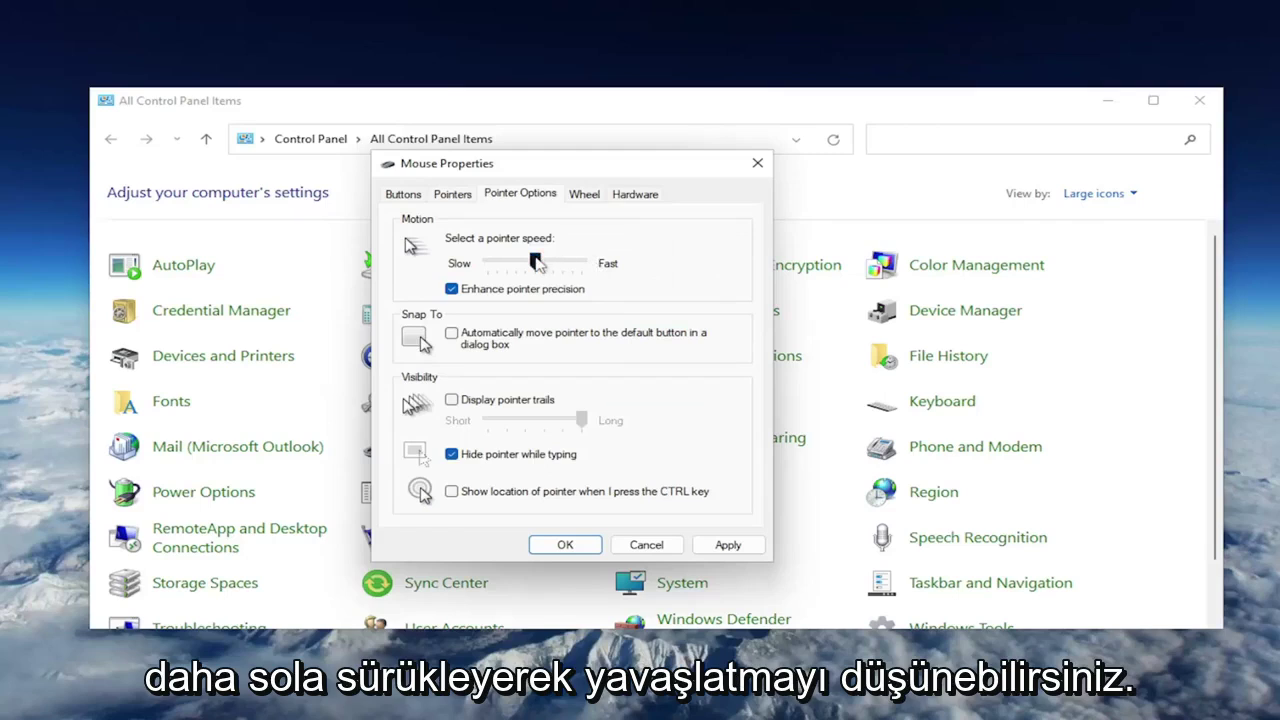
mouse_move(536, 262)
mouse_down()
mouse_move(484, 264)
mouse_move(538, 272)
mouse_up()
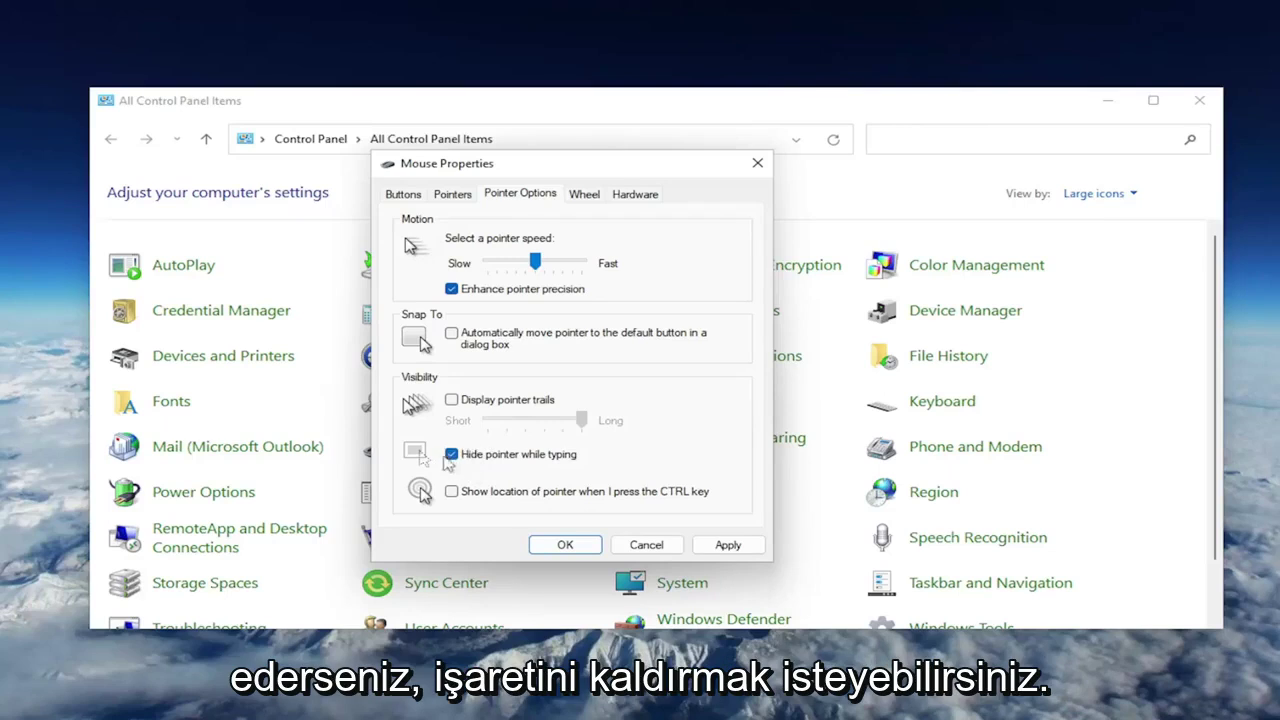
click(728, 545)
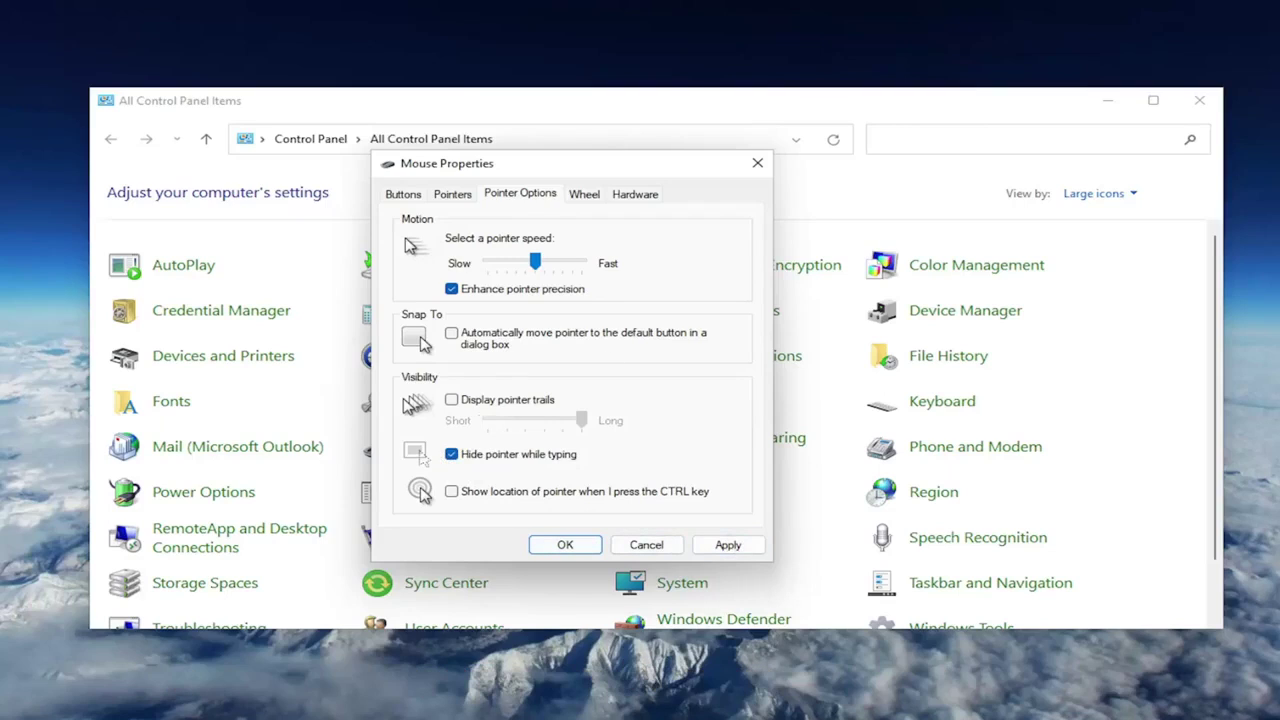
Step: Confirm the Mouse Properties changes with OK and close Control Panel
click(728, 545)
click(565, 545)
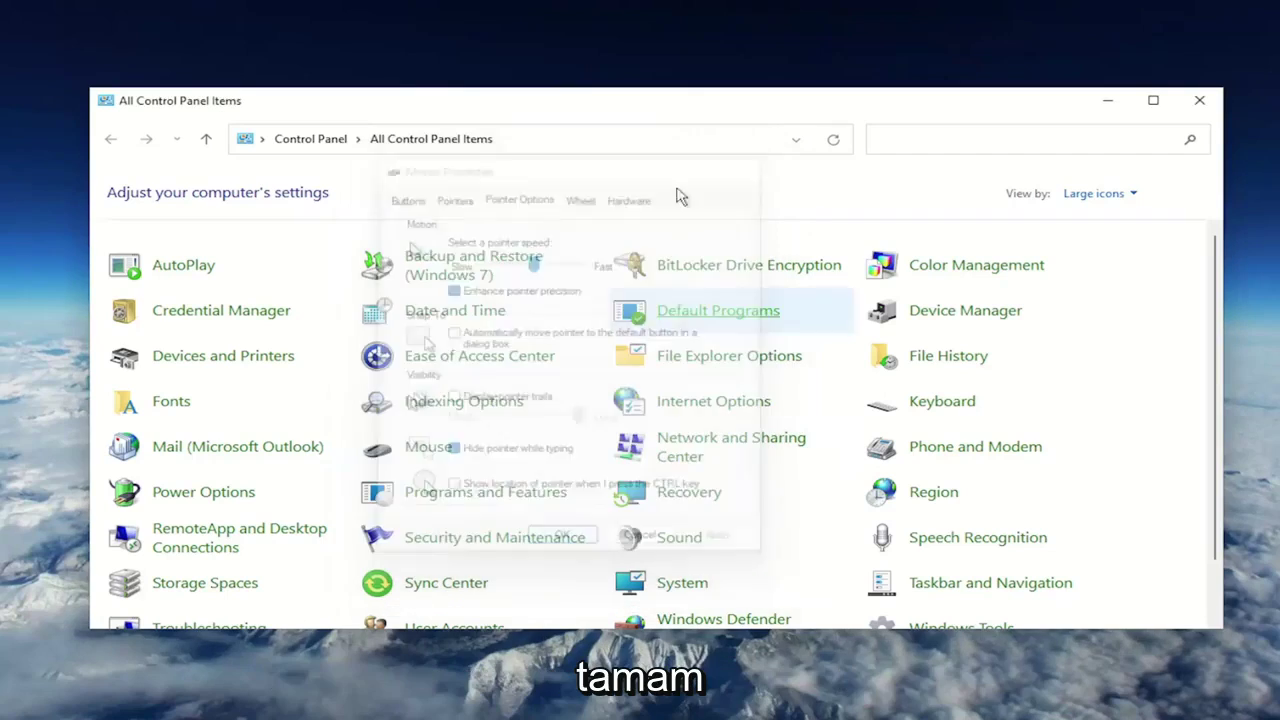
click(1200, 100)
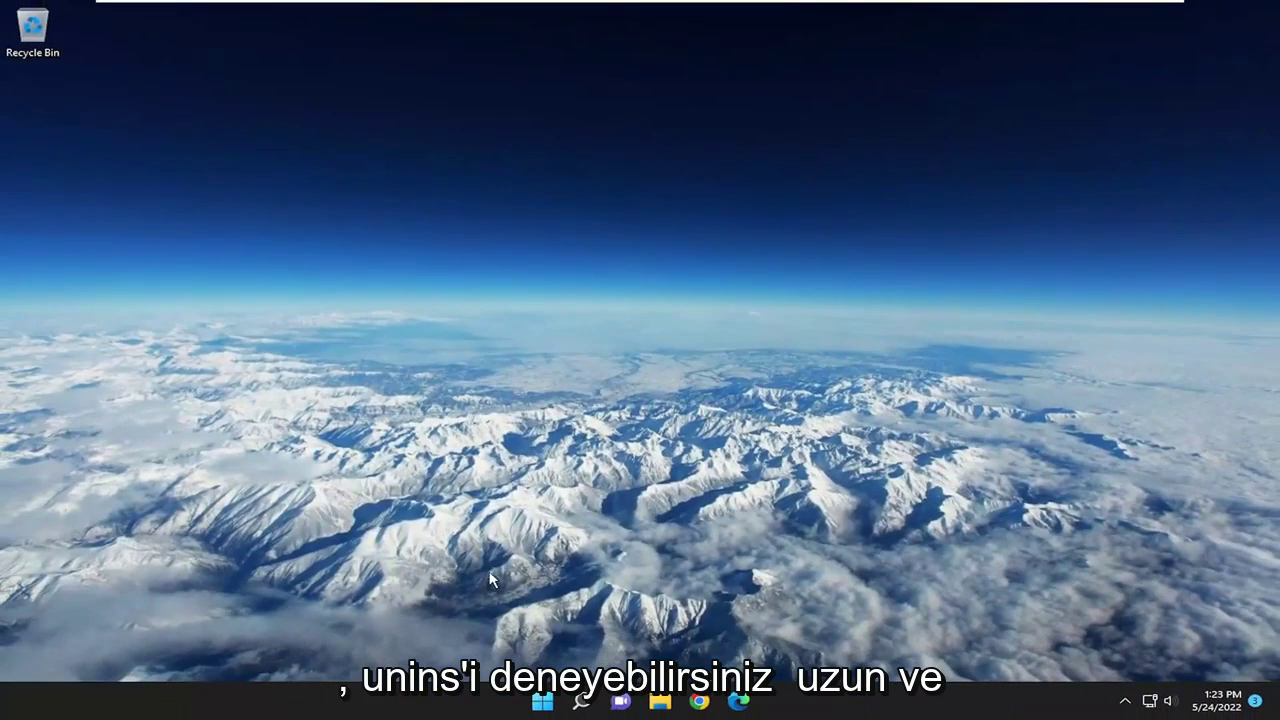
Step: Search for 'device manager' and open Device Manager
click(582, 707)
text(d)
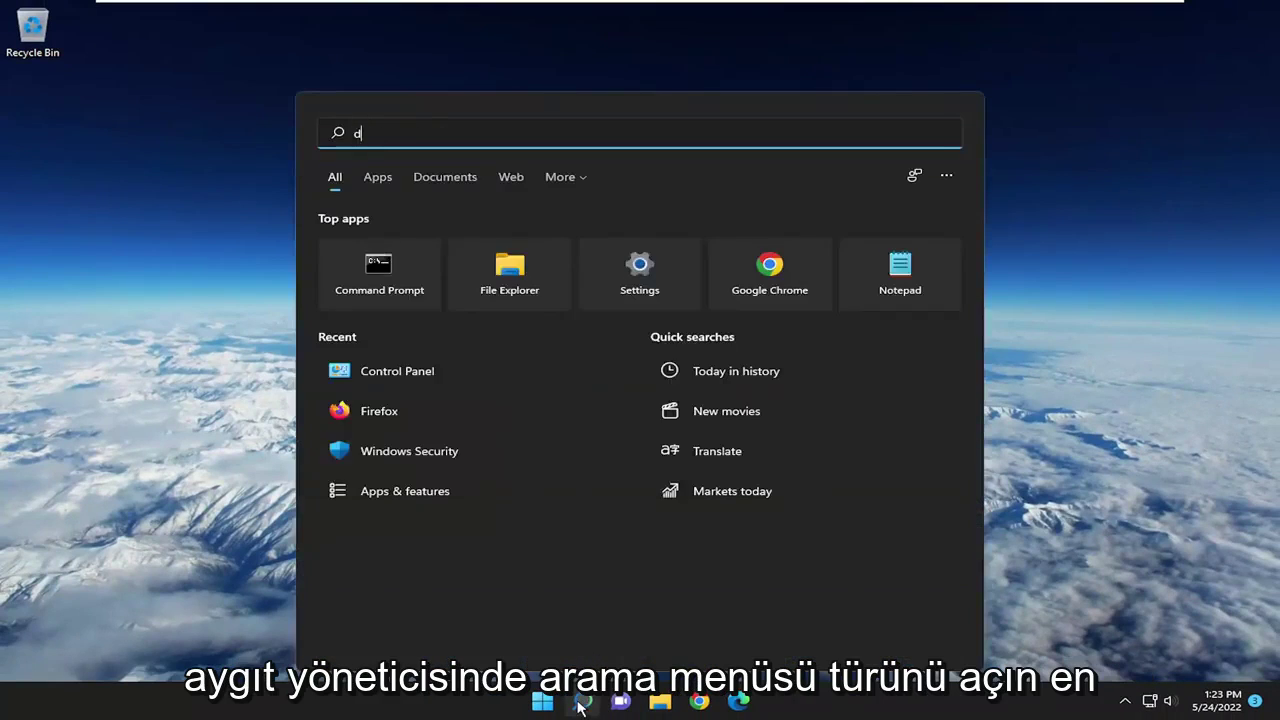
text(evice manager)
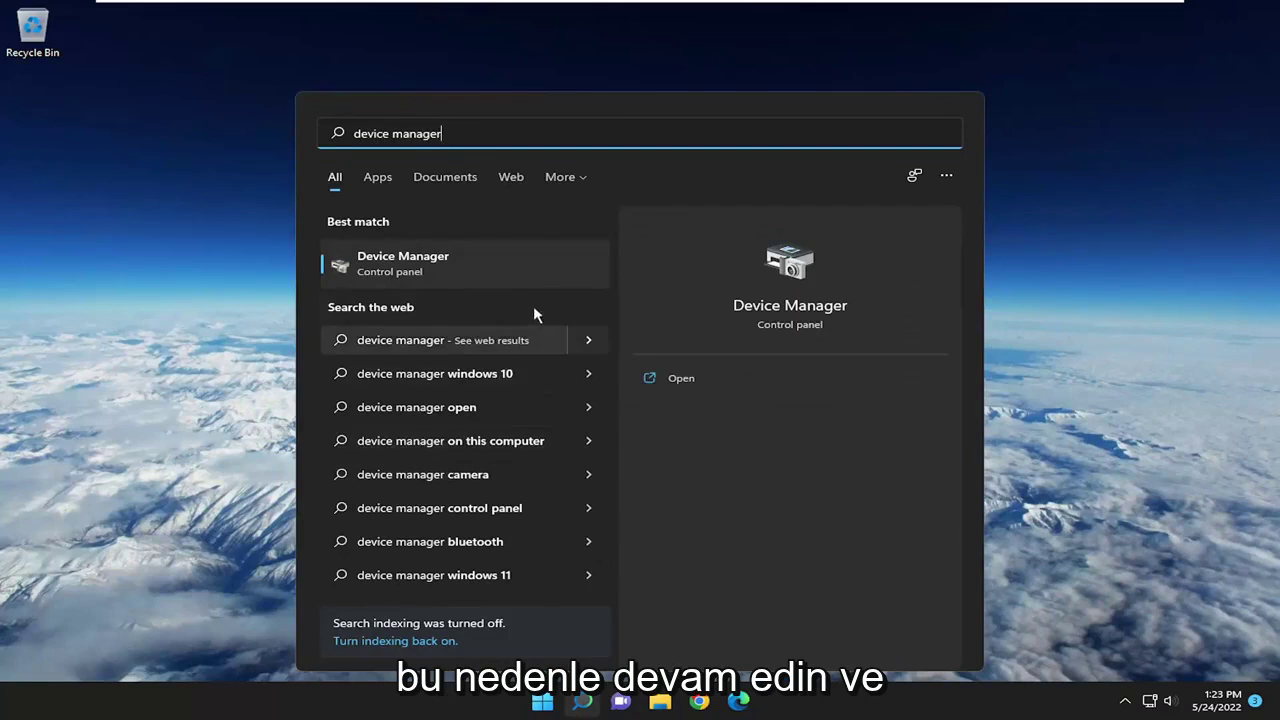
click(426, 267)
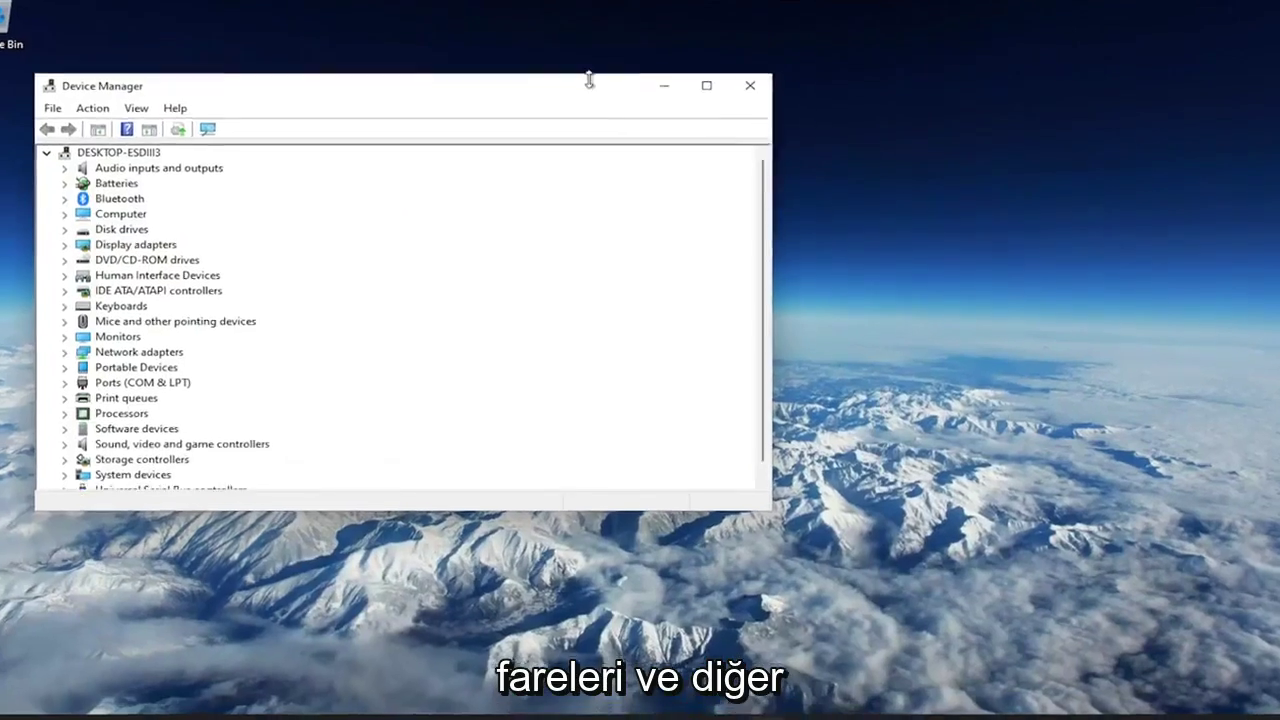
Step: Uninstall the HID-compliant mouse, leaving VMware Pointing Device and VMware USB Pointing Device
drag(589, 80, 600, 45)
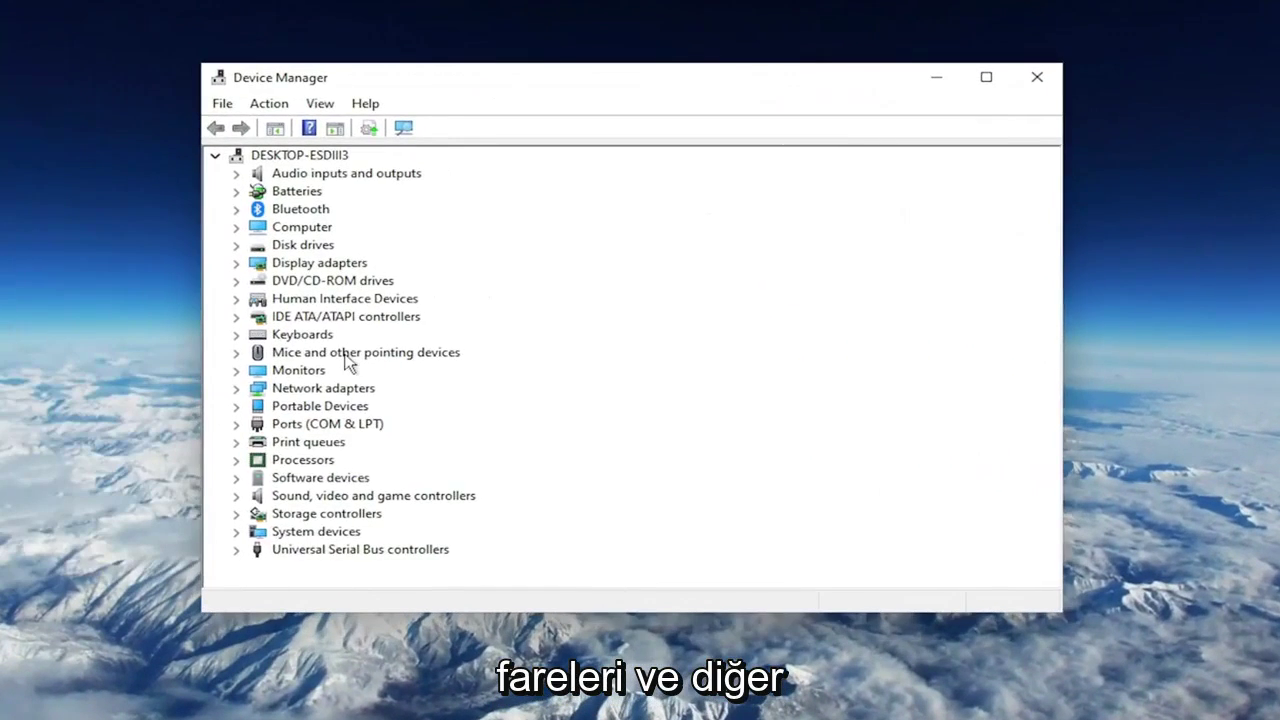
double_click(346, 356)
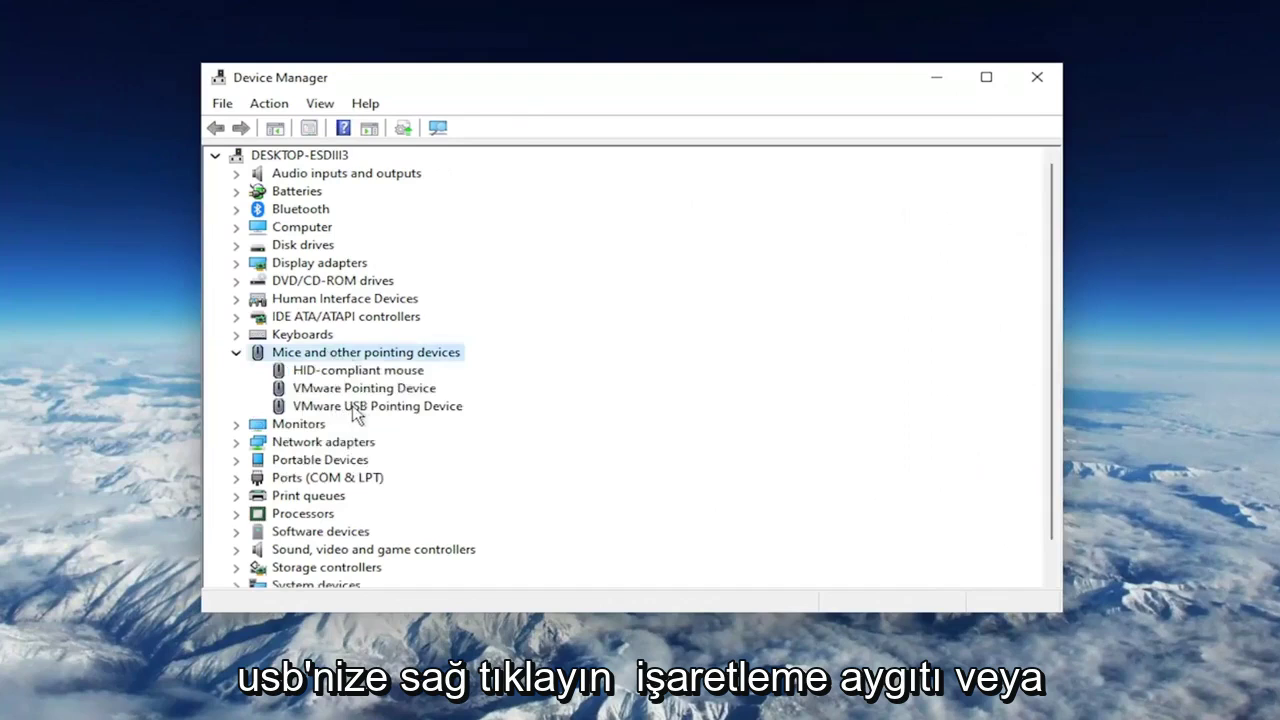
click(381, 405)
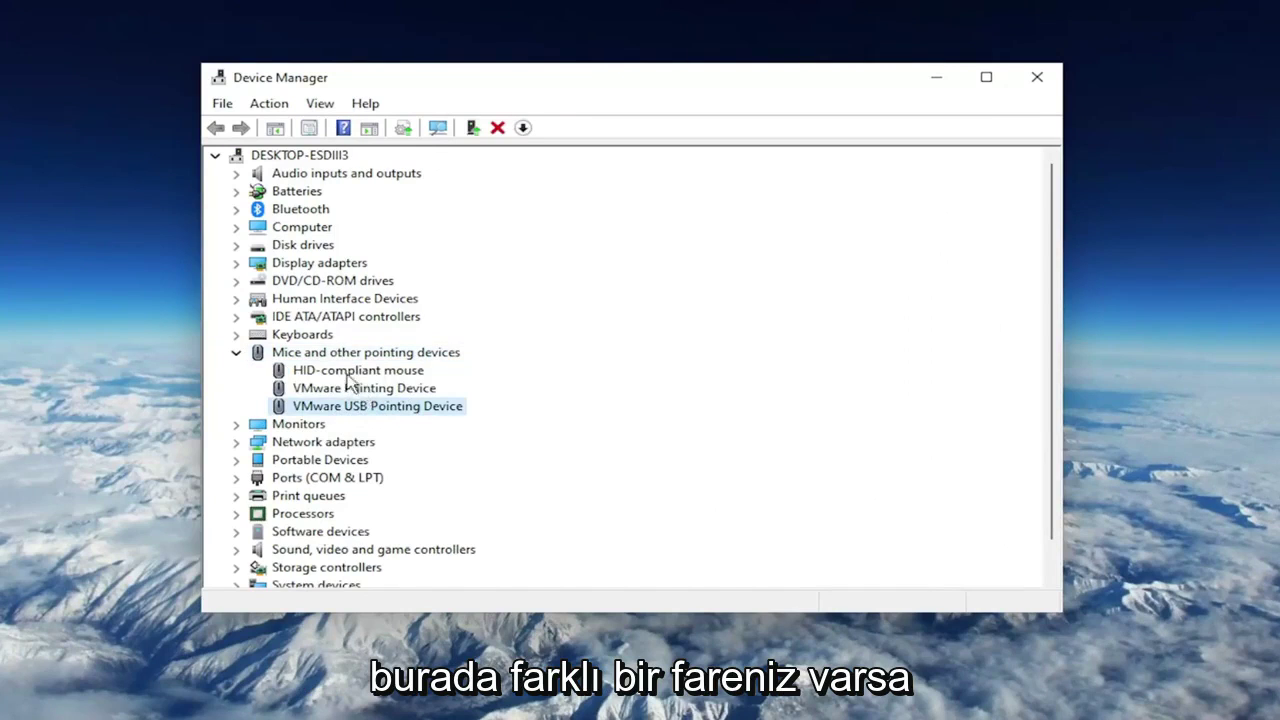
click(350, 373)
right_click(357, 372)
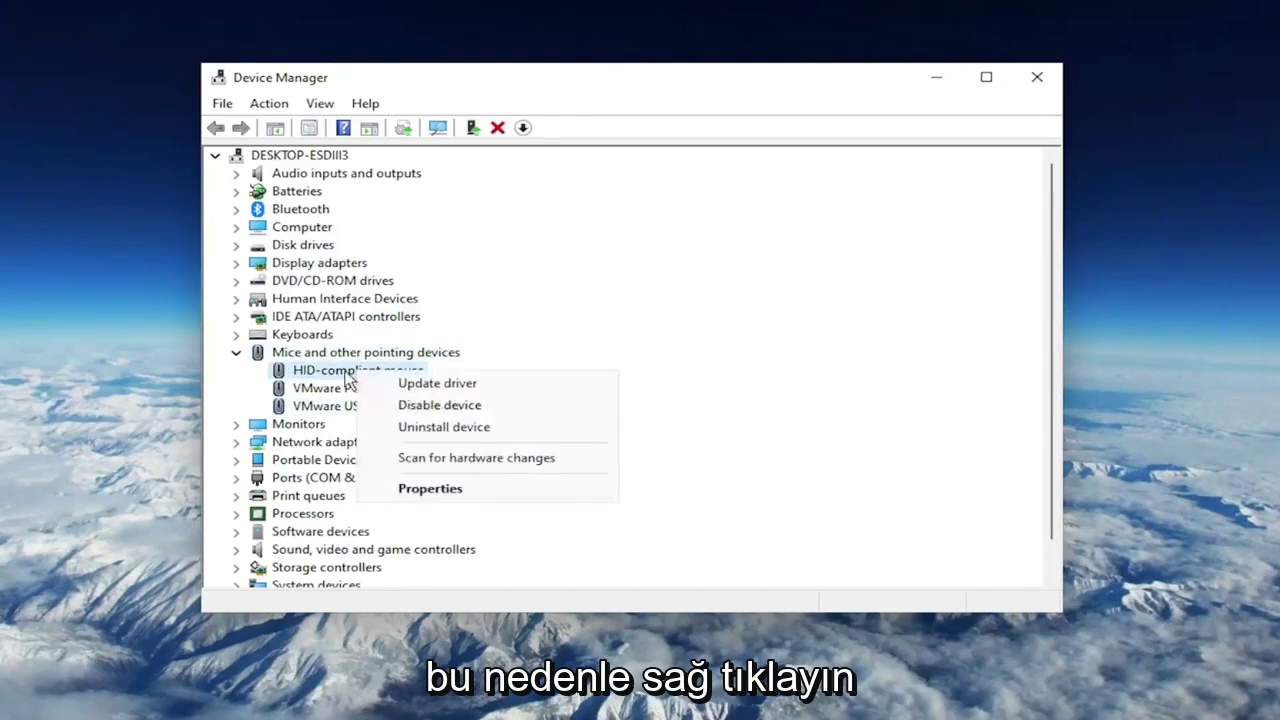
click(405, 427)
click(678, 466)
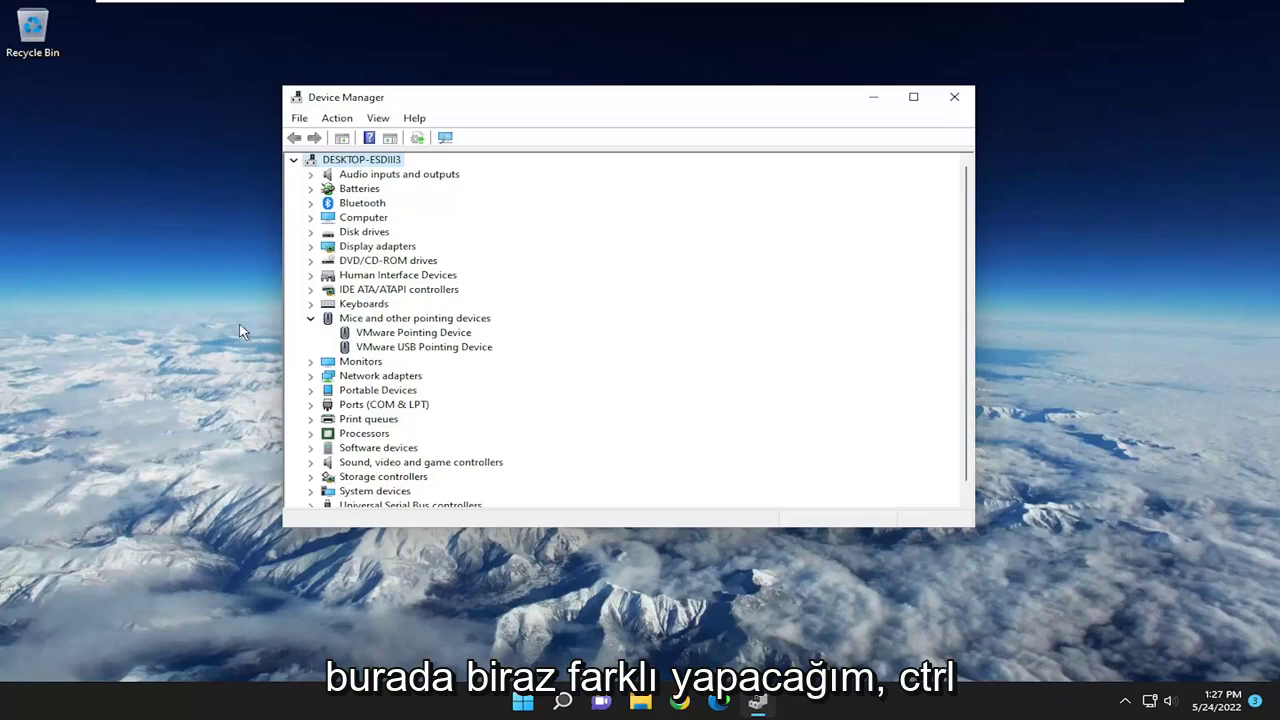
Step: Restart the PC from the Ctrl+Alt+Delete security screen's power options
key(ctrl+alt+Delete)
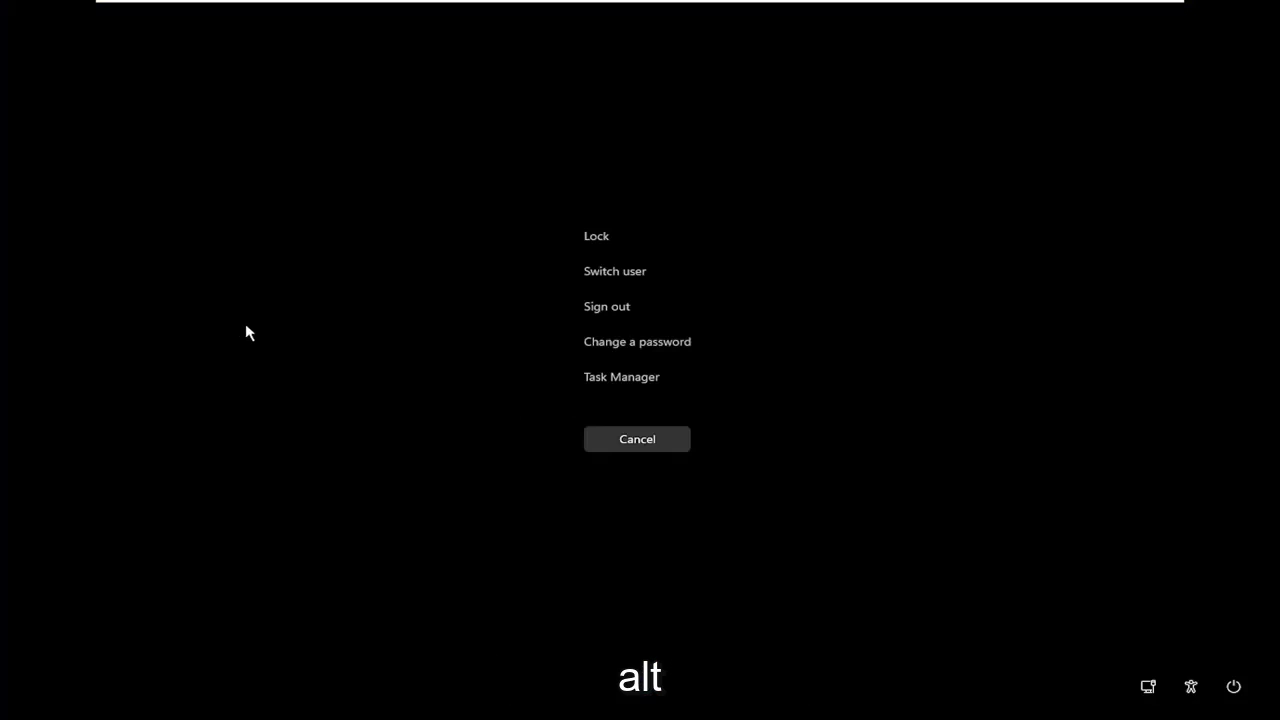
key(Up)
key(Up)
key(Up)
key(Up)
key(Up)
key(Up)
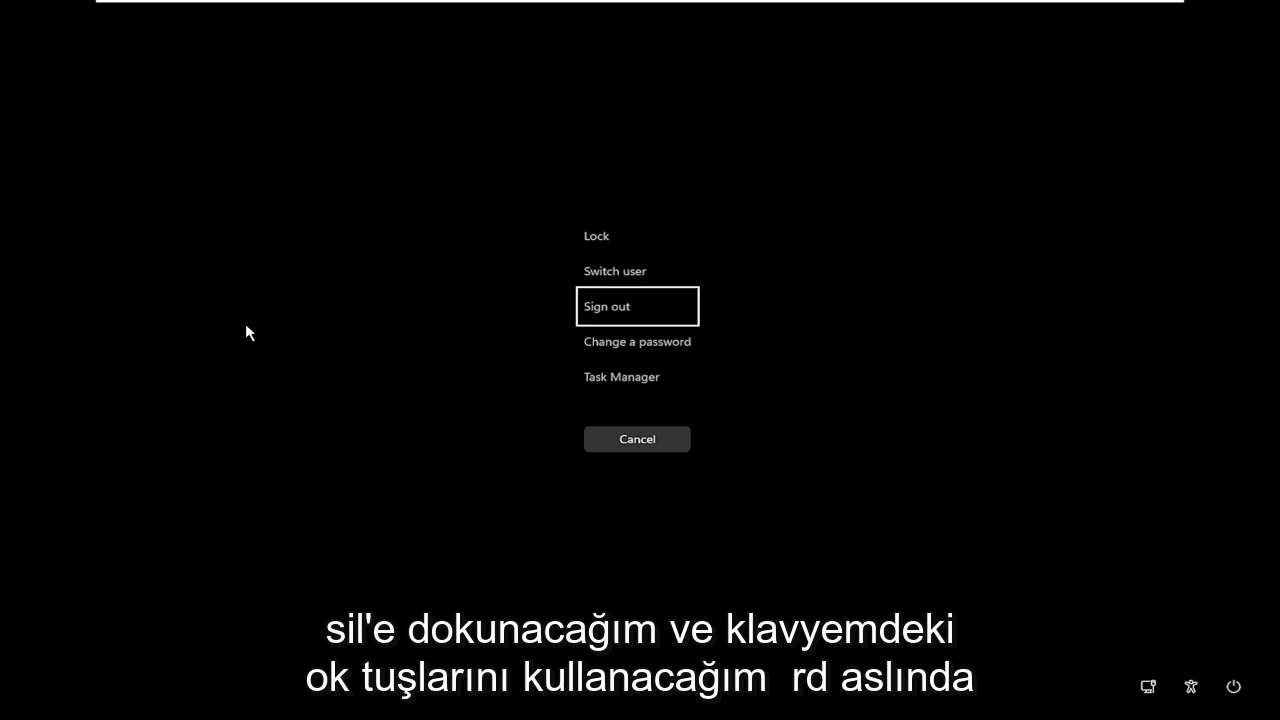
key(Return)
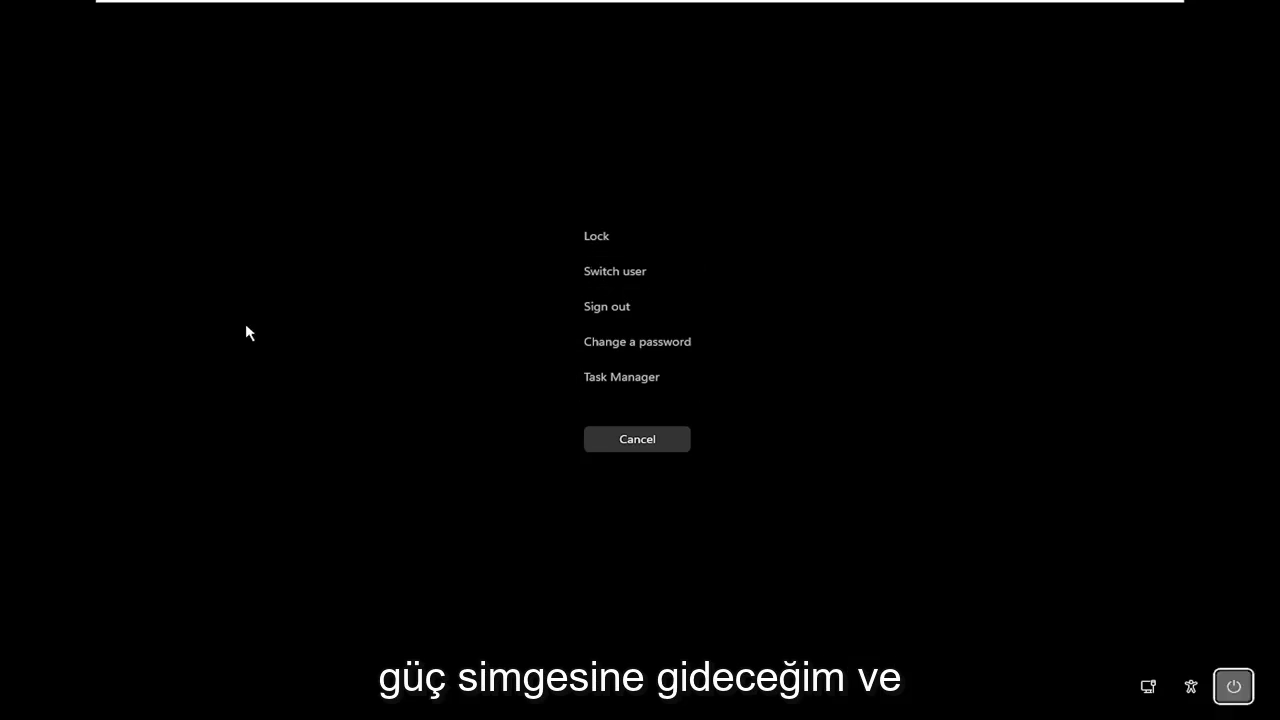
key(Down)
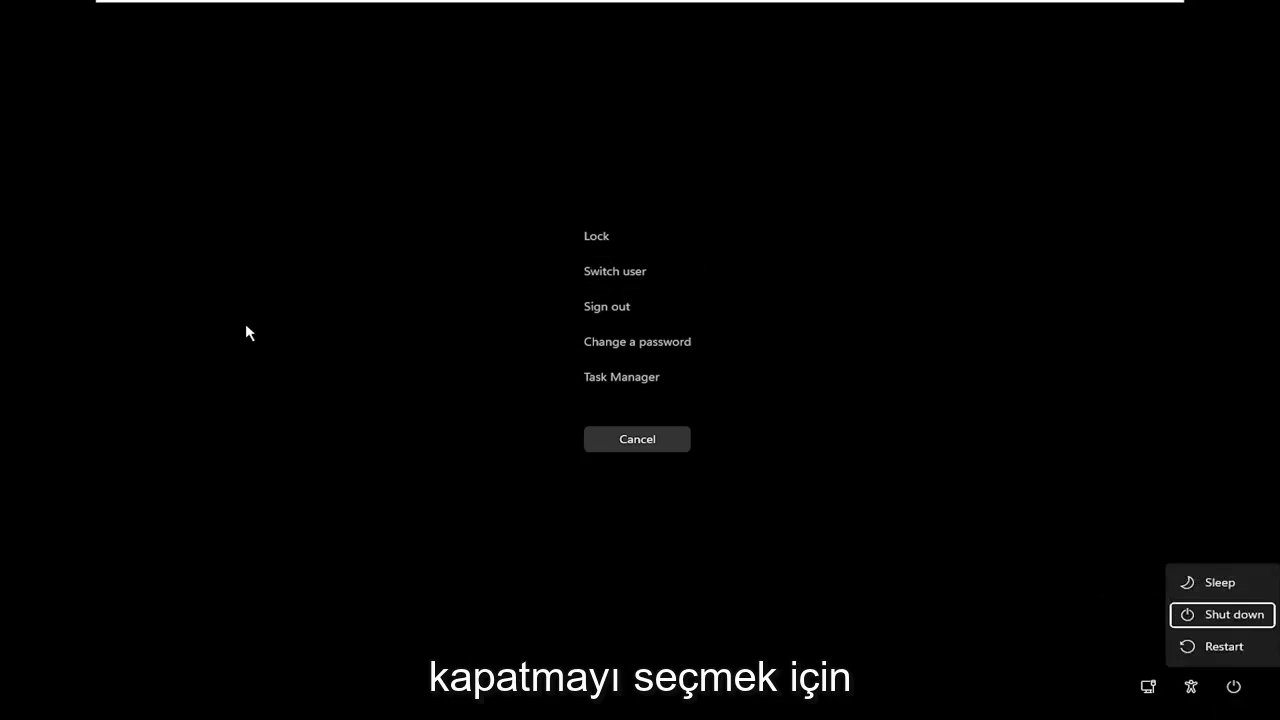
key(Up)
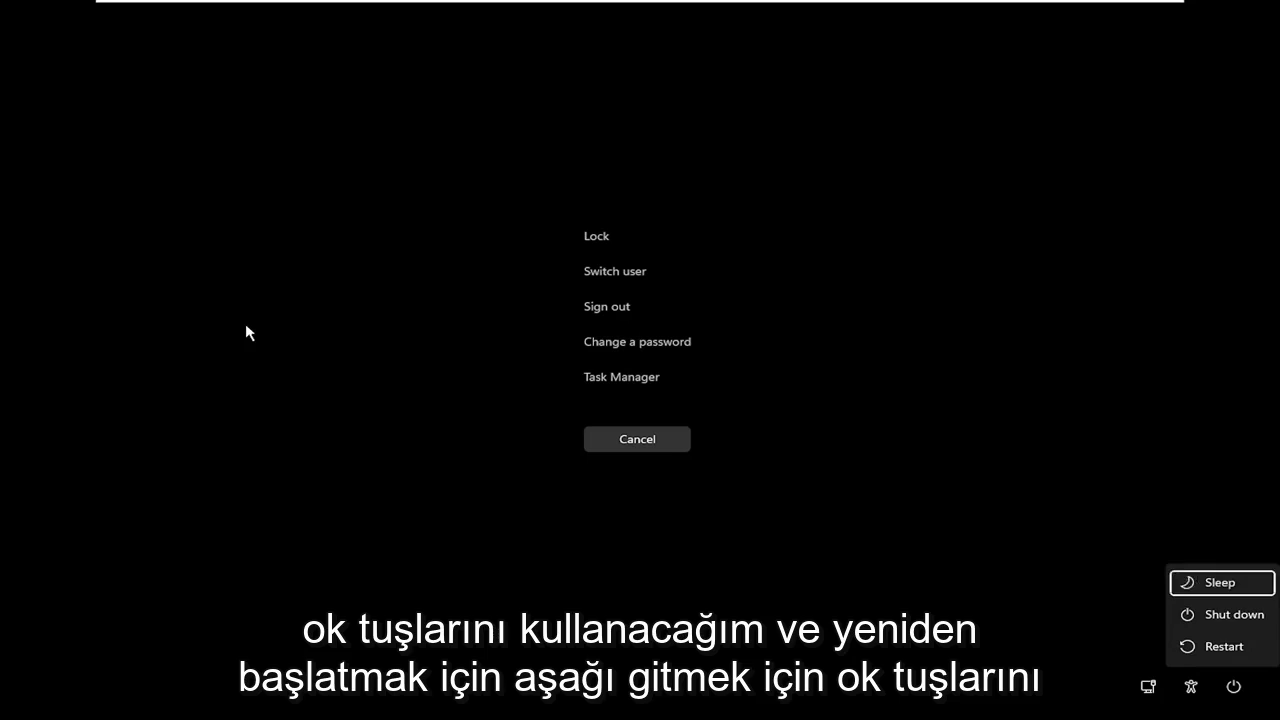
key(Down)
key(Down)
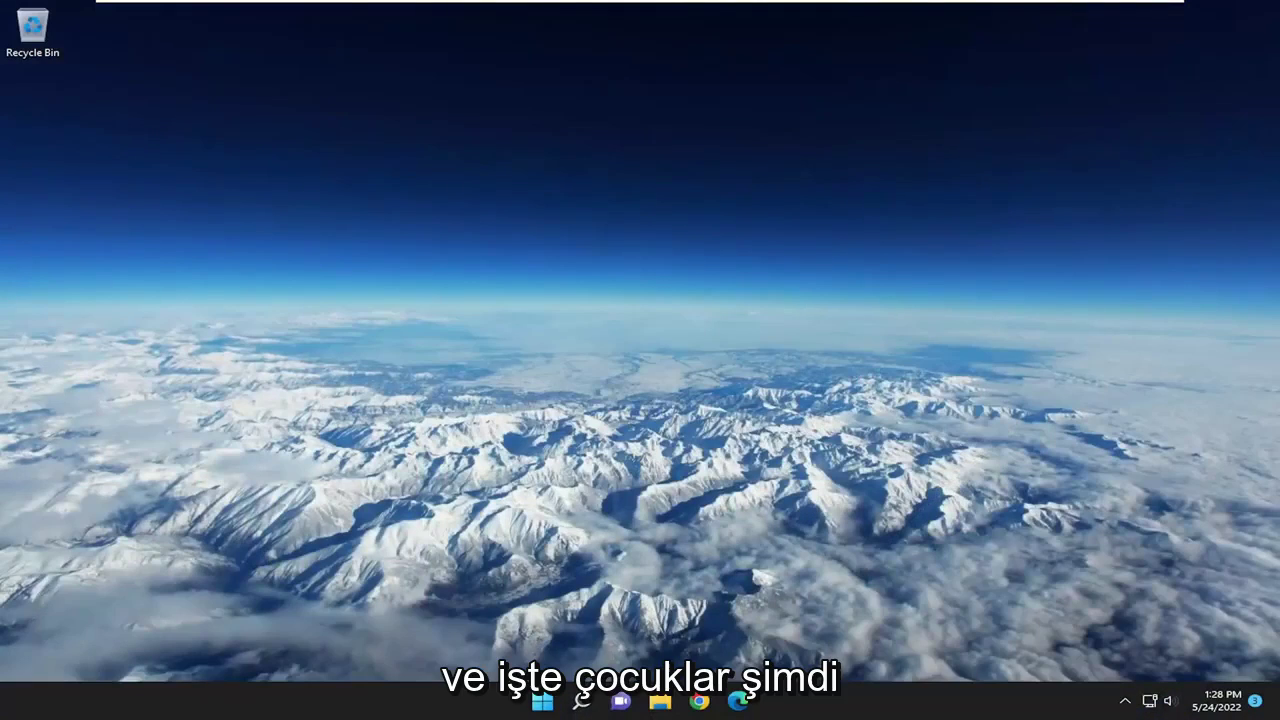
click(578, 708)
click(542, 703)
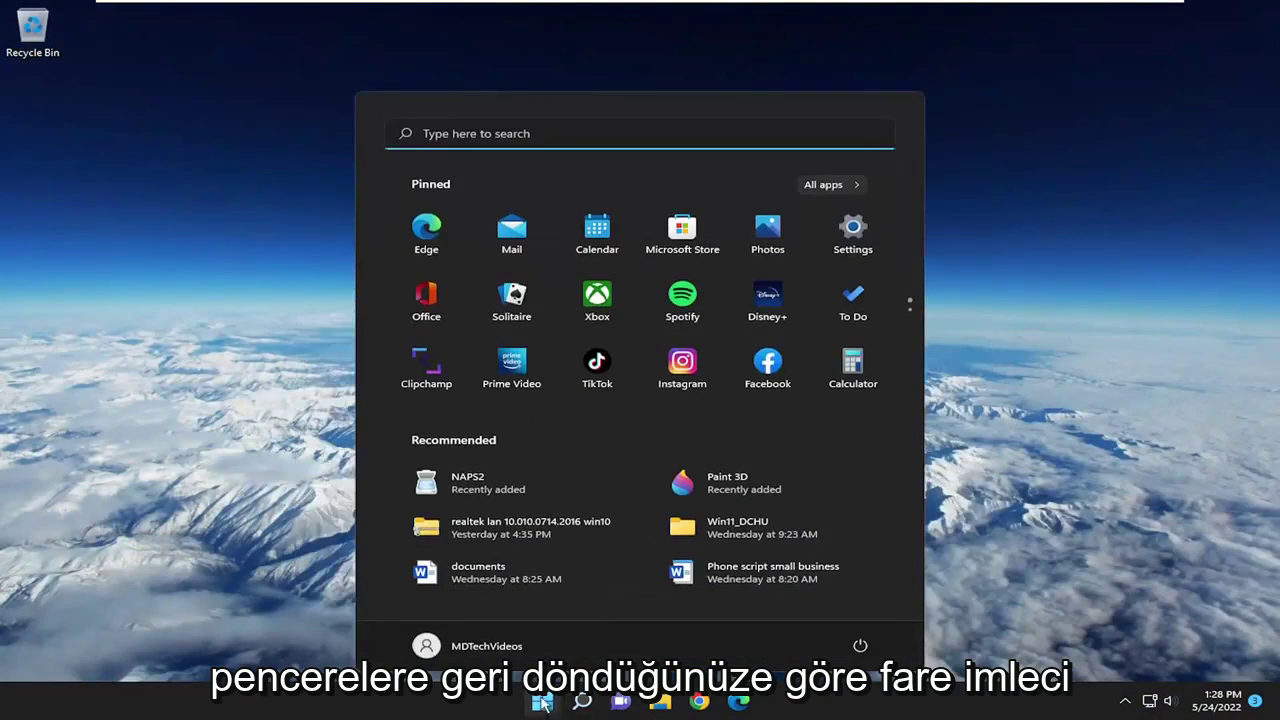
click(194, 331)
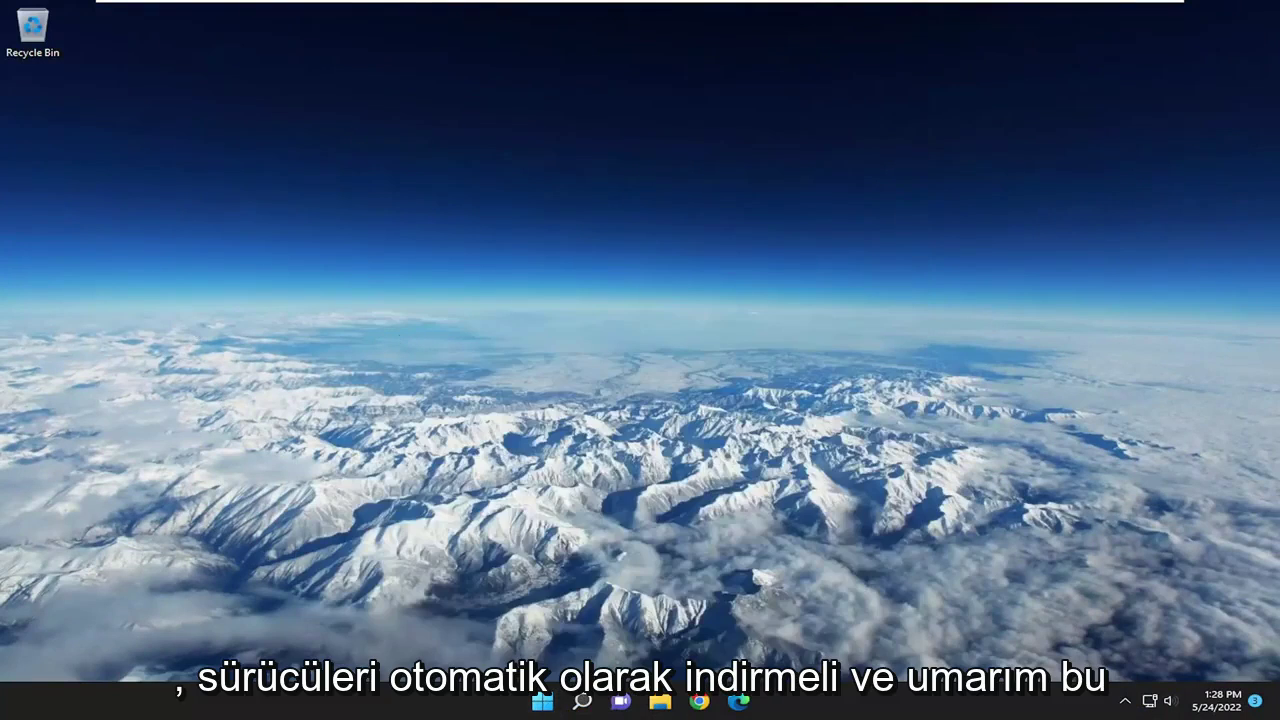